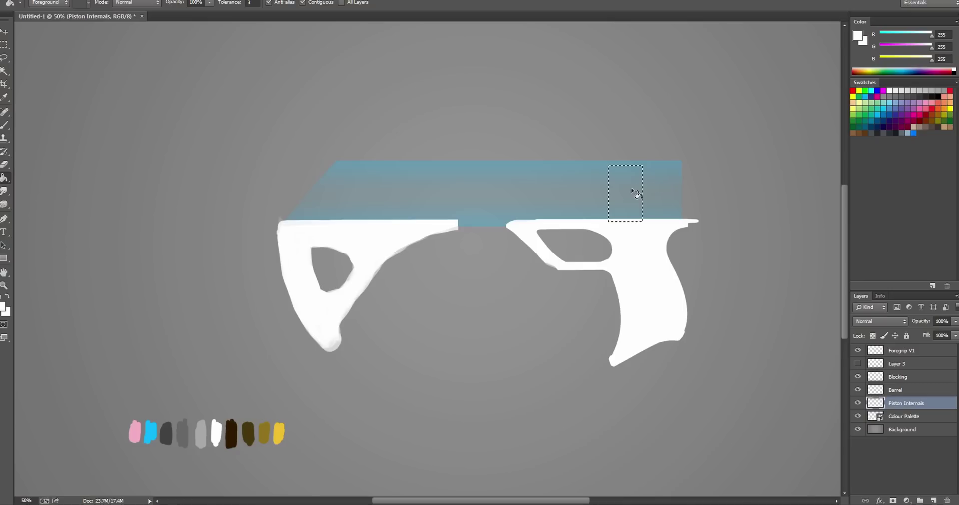
Step: Fill the barrel block light blue and paint the rear and front grips dark brown
left_click(638, 199)
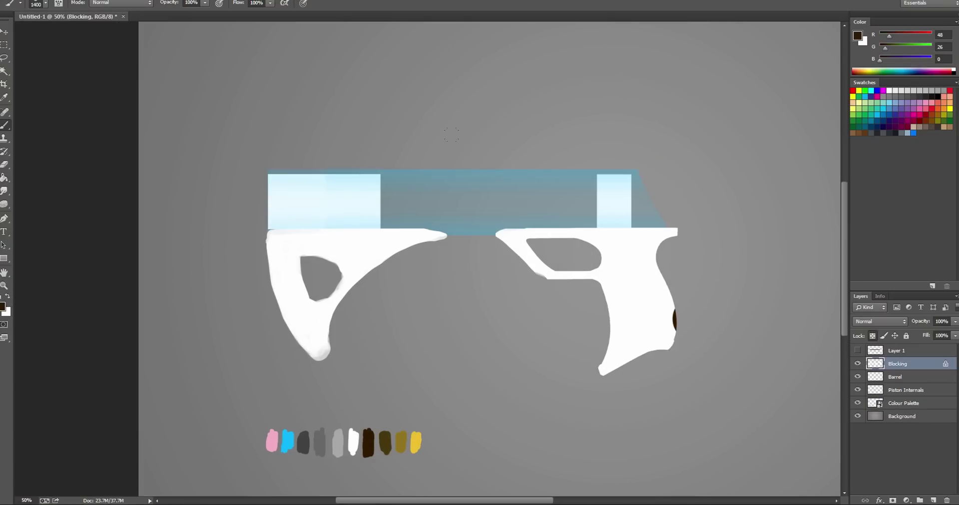
mouse_move(674, 316)
left_mouse_down()
mouse_move(619, 300)
mouse_move(520, 240)
left_mouse_up()
mouse_move(441, 76)
left_mouse_down()
mouse_move(228, 96)
mouse_move(162, 109)
mouse_move(105, 142)
left_mouse_up()
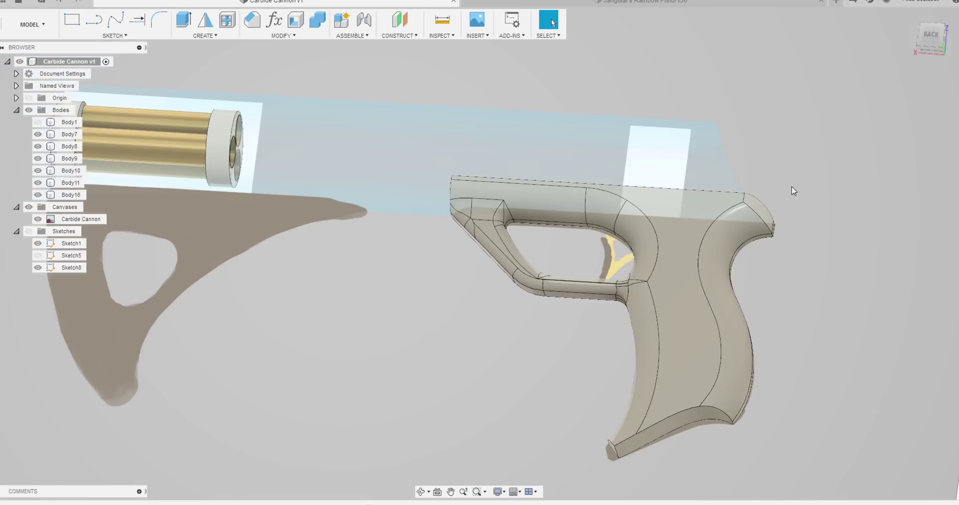
Step: Zoom and orbit the Carbide Cannon v7 model into a three-quarter view
middle_click_drag(792, 188, 813, 188, "shift")
scroll(494, 199, "up", 5)
scroll(442, 170, "up", 3)
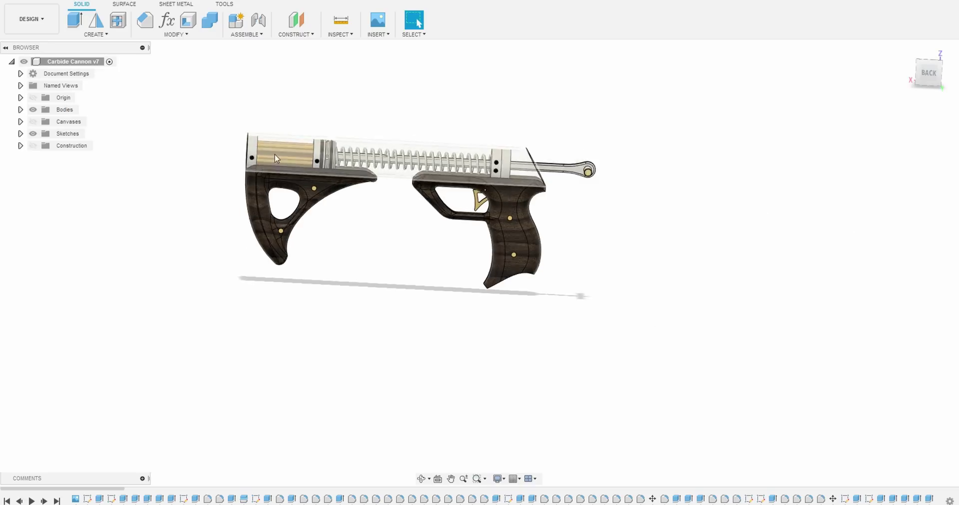
scroll(691, 208, "up", 3)
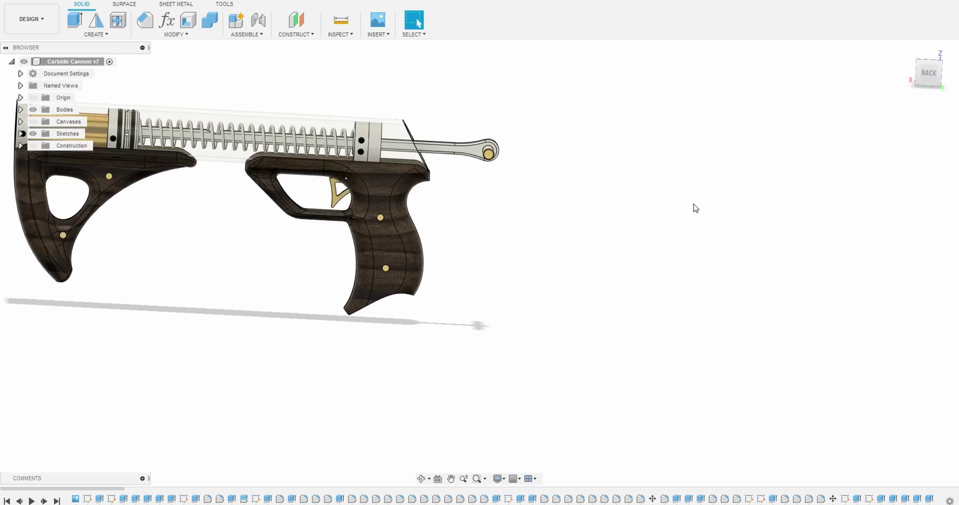
scroll(638, 234, "down", 3)
scroll(713, 244, "up", 2)
scroll(584, 223, "down", 2)
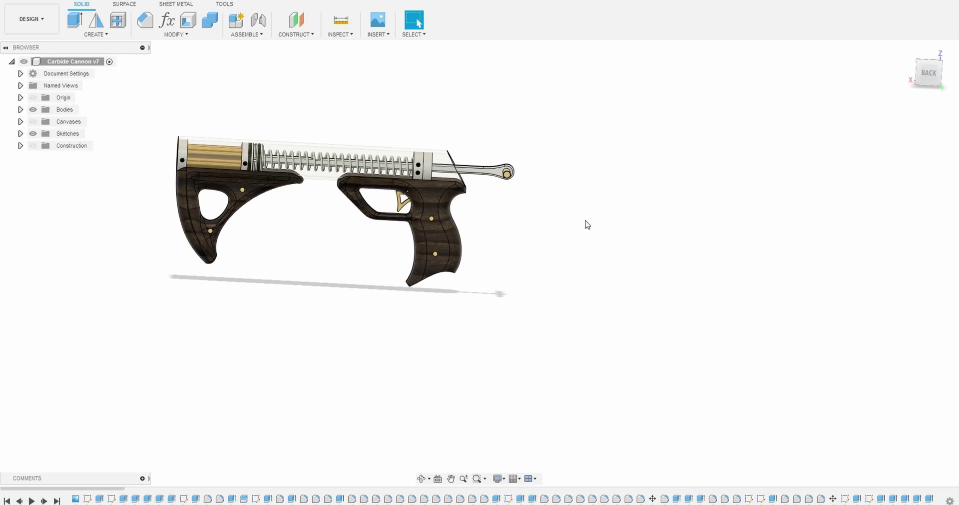
scroll(584, 223, "up", 3)
middle_click_drag(706, 249, 683, 247, "shift")
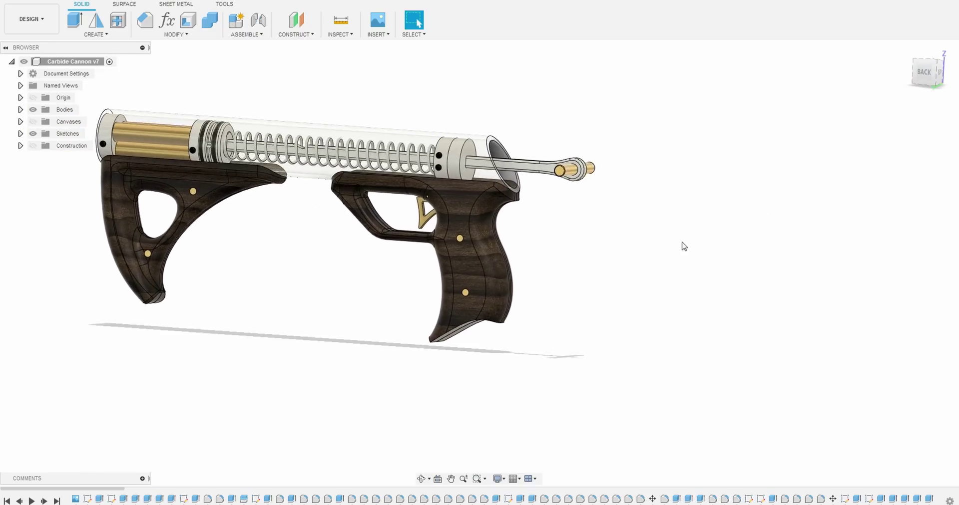
Step: Change parameters SpringID to 20 mm and SpringCompressedLength to 60 mm
left_click(167, 20)
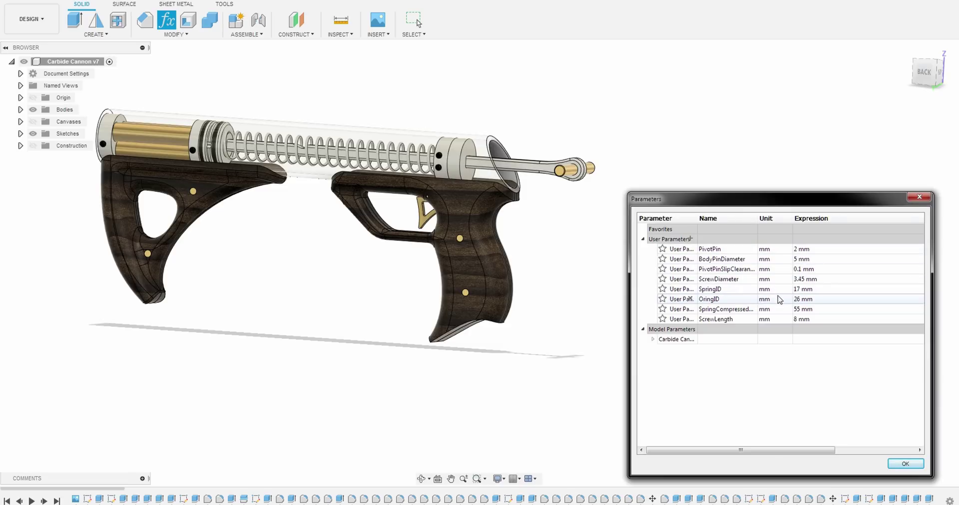
double_click(798, 289)
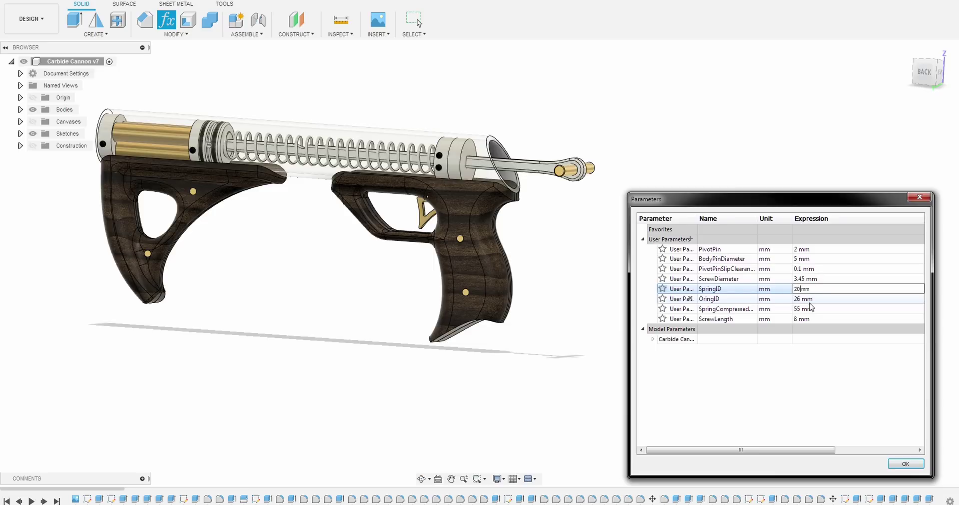
key("Return")
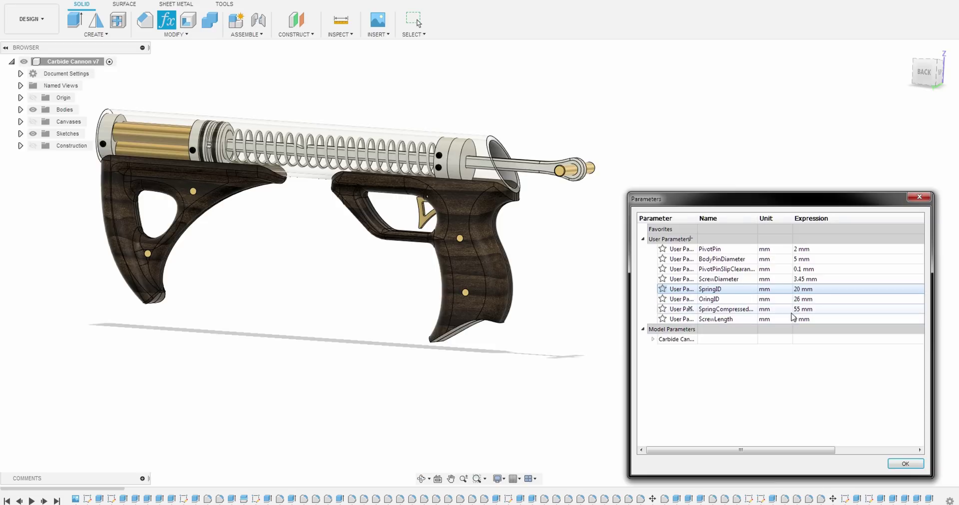
double_click(801, 310)
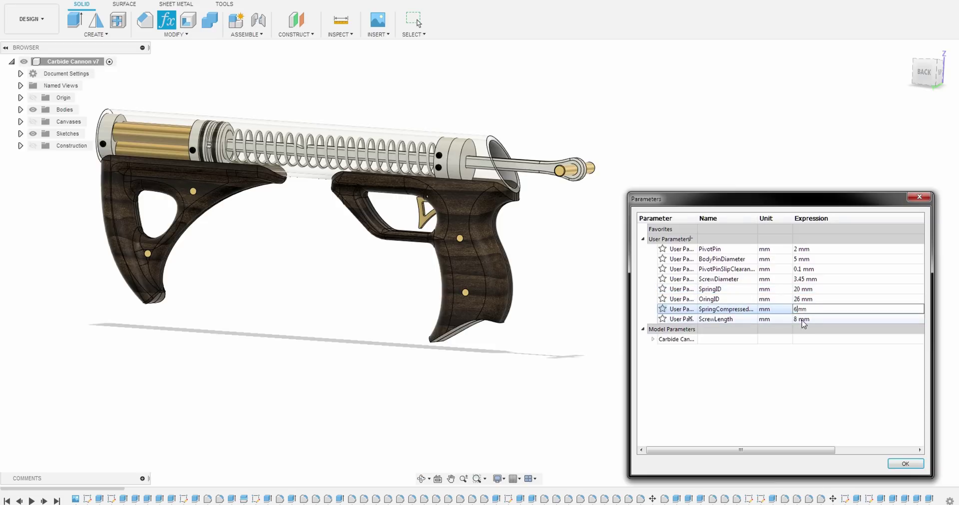
key("Return")
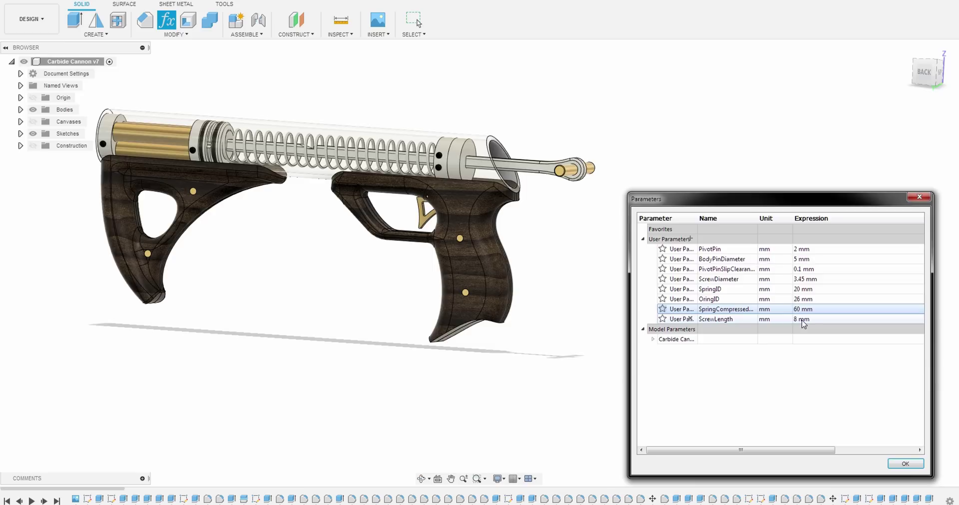
left_click(904, 464)
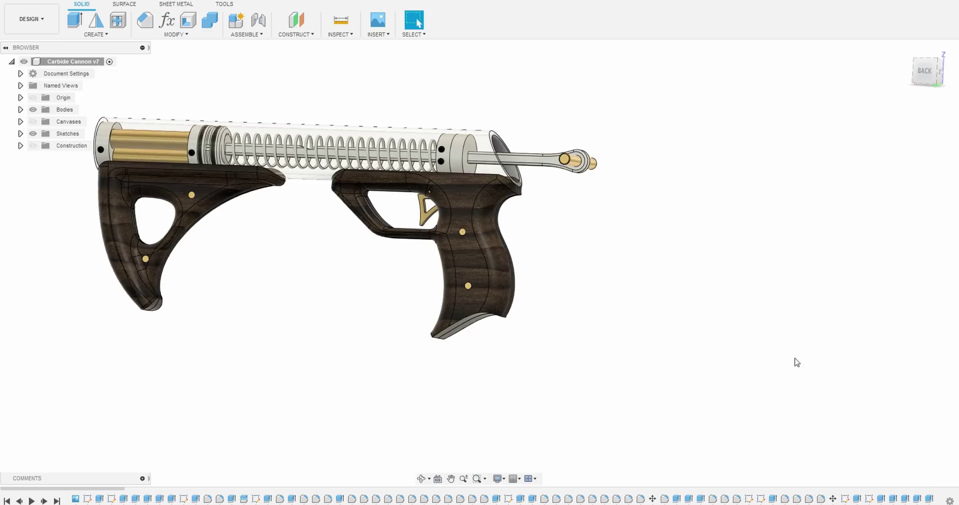
scroll(477, 224, "up", 10)
middle_click_drag(490, 229, 493, 245, "shift")
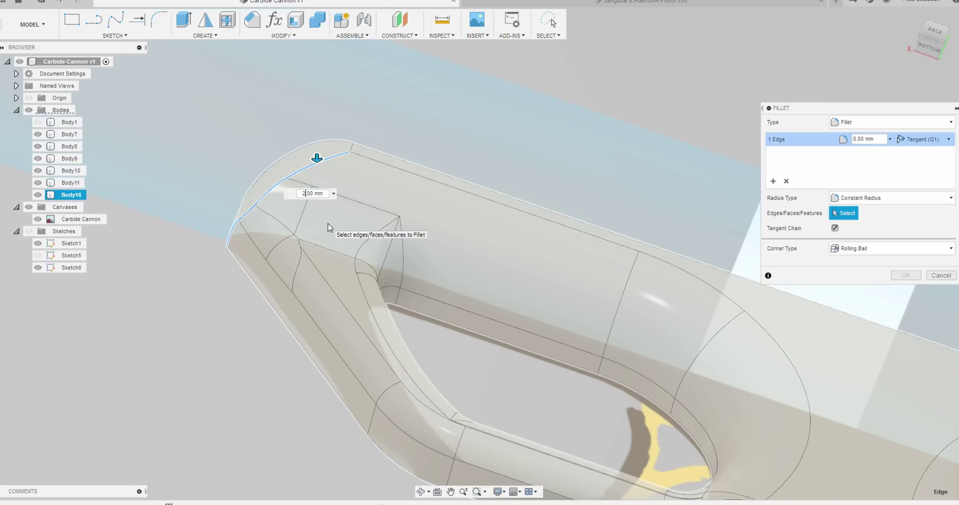
Step: Fillet the selected grip top edge with a 4 mm radius
key("Return")
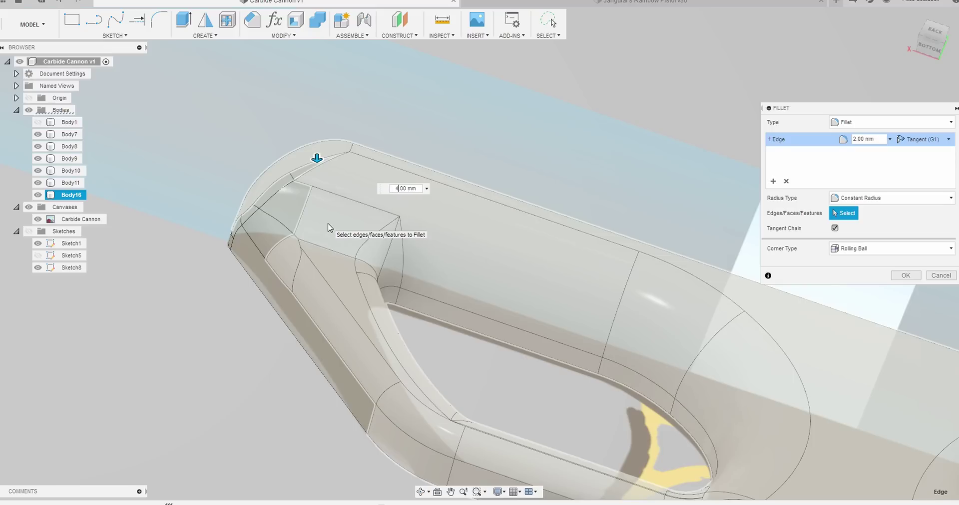
key("Return")
scroll(327, 223, "down", 3)
middle_click_drag(327, 224, 337, 151, "shift")
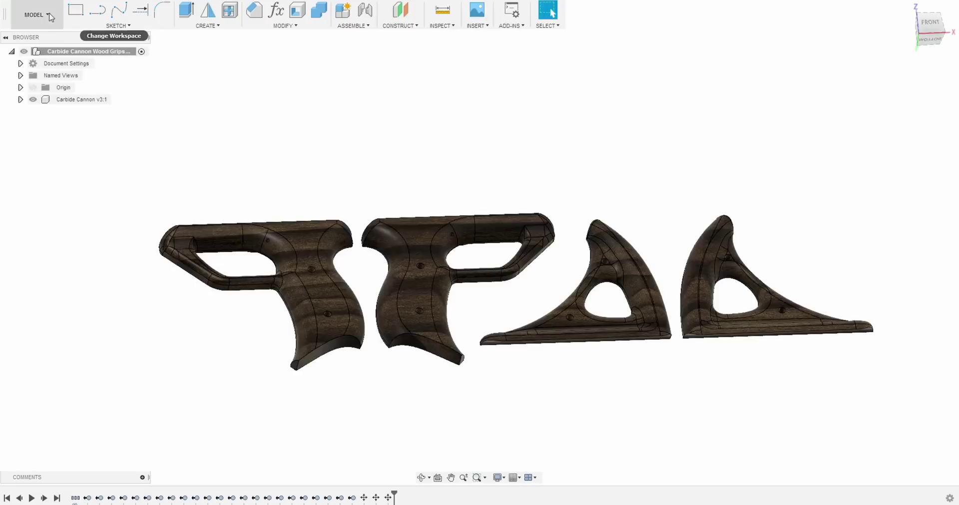
Step: Switch to the MANUFACTURE workspace and pick the top rail edge as the Pocket2 boundary
left_click(35, 15)
left_click(55, 142)
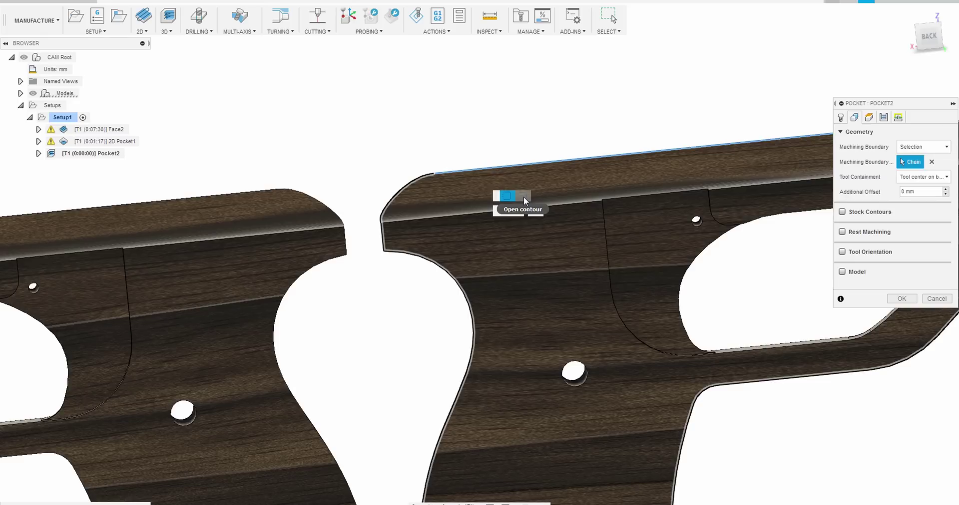
left_click(394, 223)
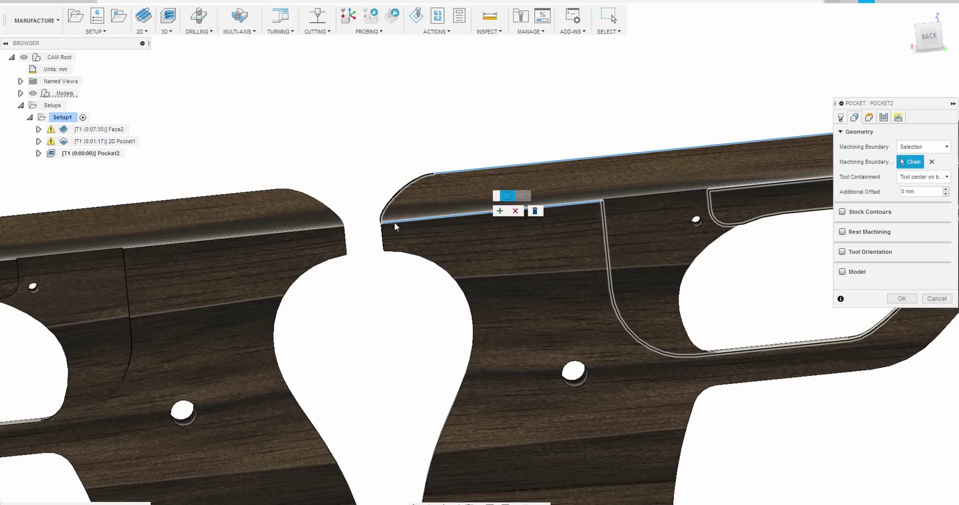
scroll(643, 212, "down", 2)
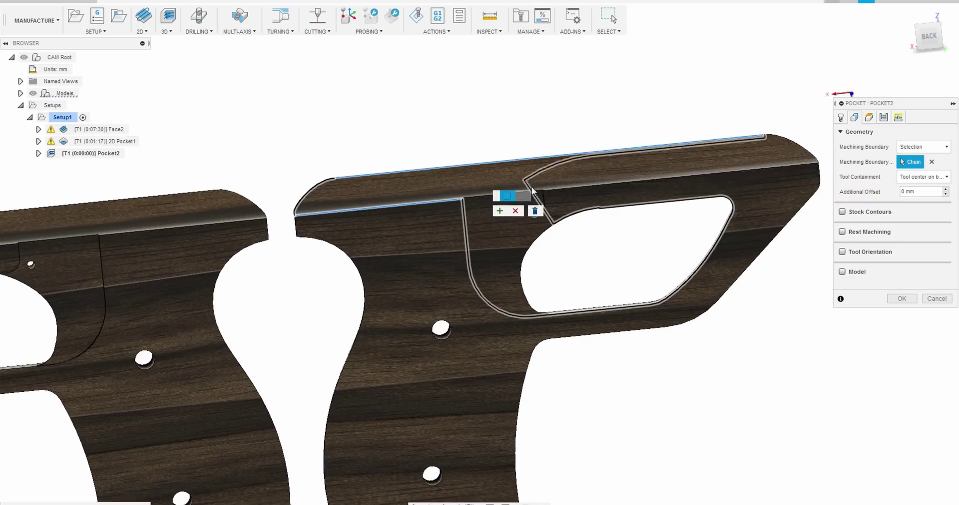
scroll(471, 193, "up", 2)
scroll(368, 79, "down", 3)
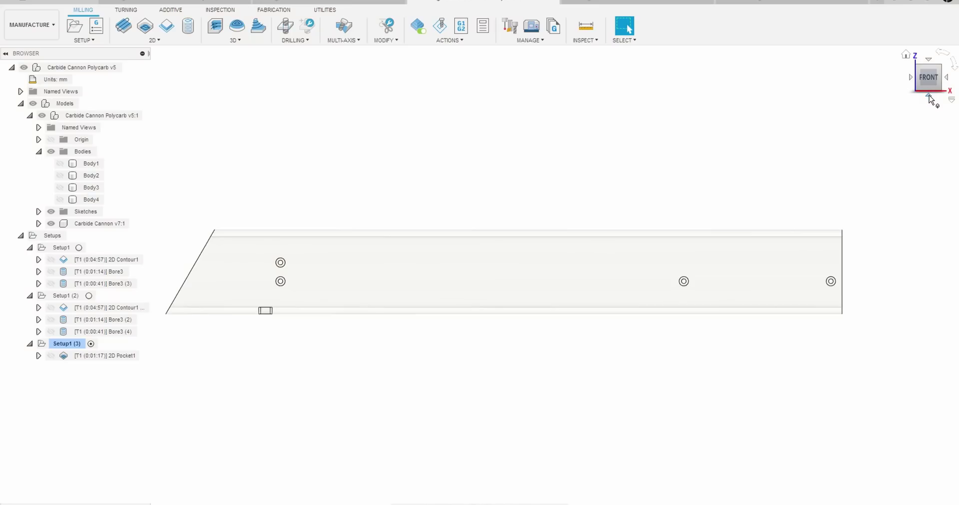
Step: Make Body1 and Body2 visible so the clamp blocks appear around the tube
left_click(929, 96)
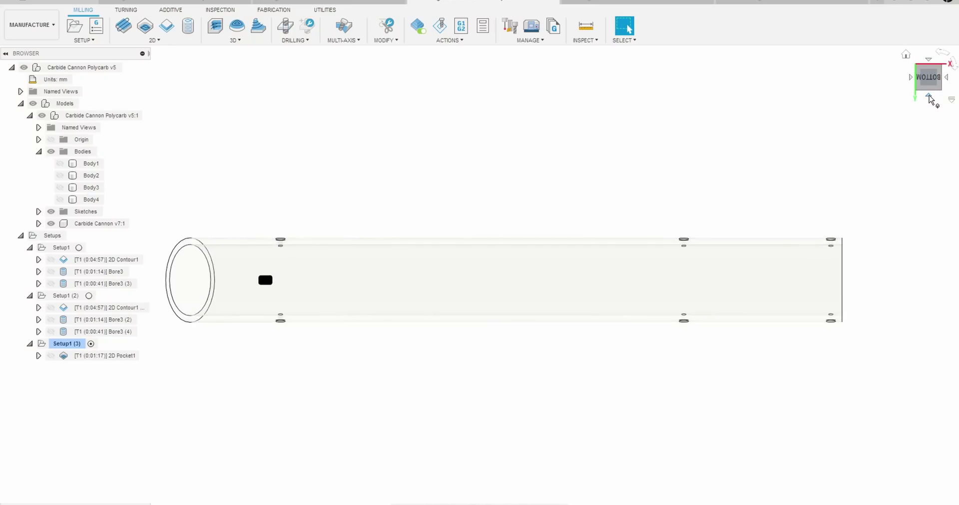
left_click(929, 96)
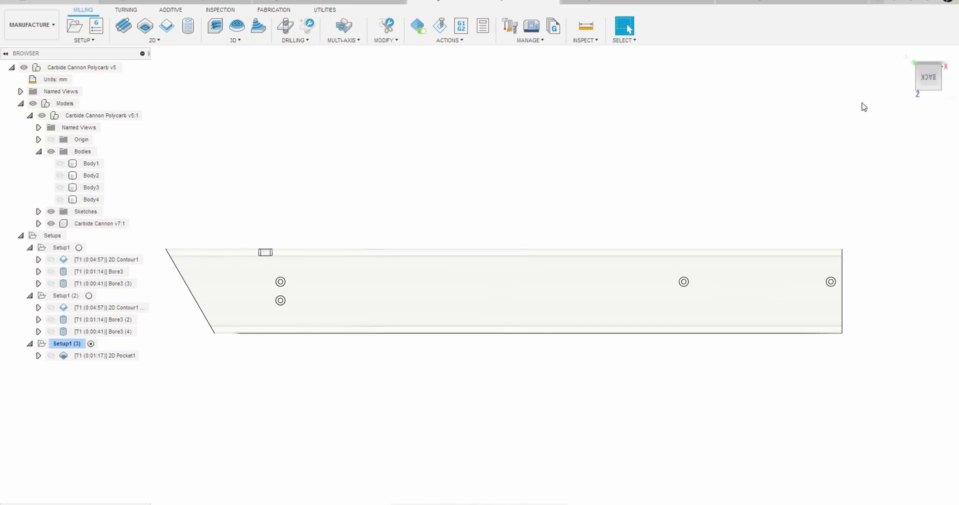
left_click_drag(786, 245, 757, 274)
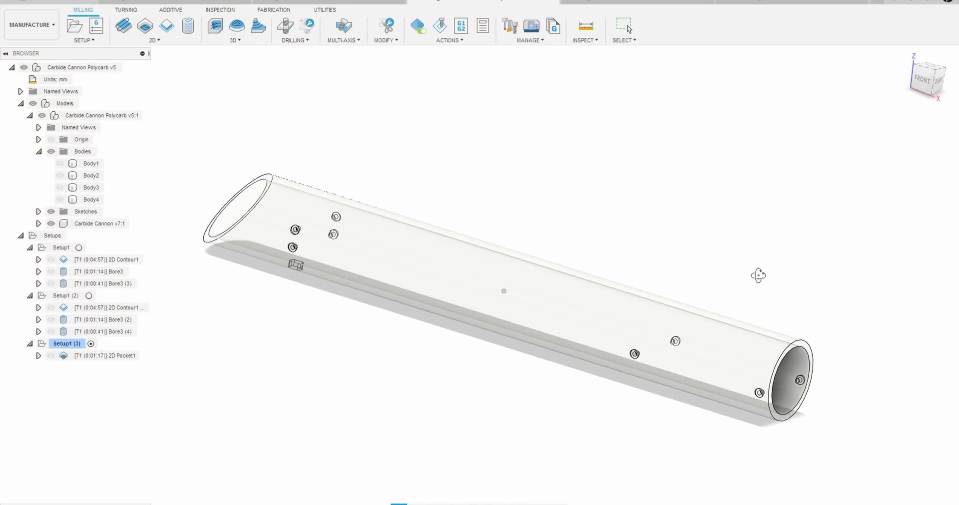
key("Escape")
left_click(60, 164)
left_click(60, 175)
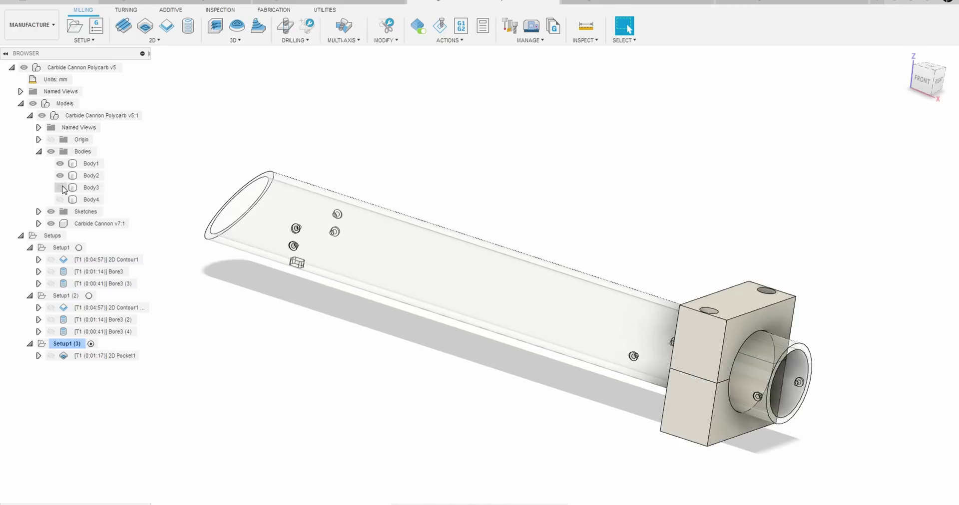
middle_click_drag(297, 375, 322, 383, "shift")
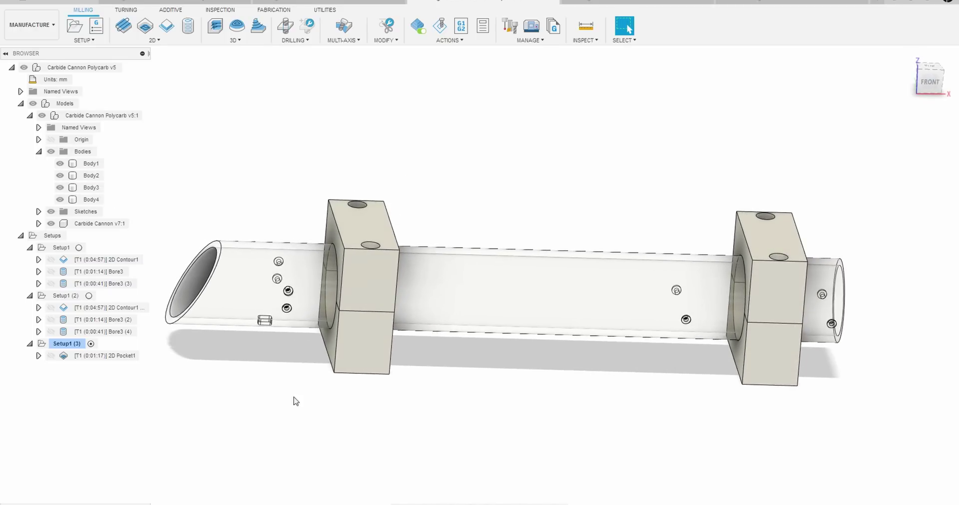
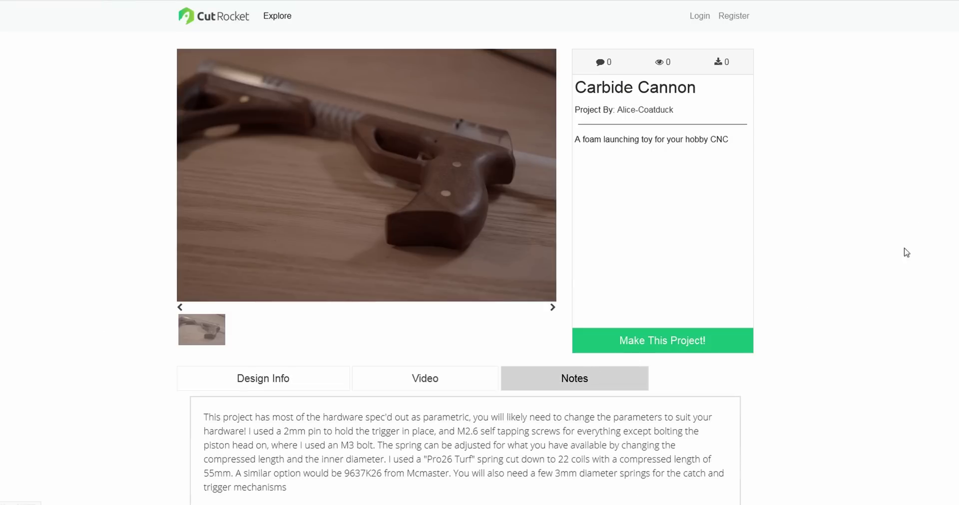
scroll(898, 216, "down", 6)
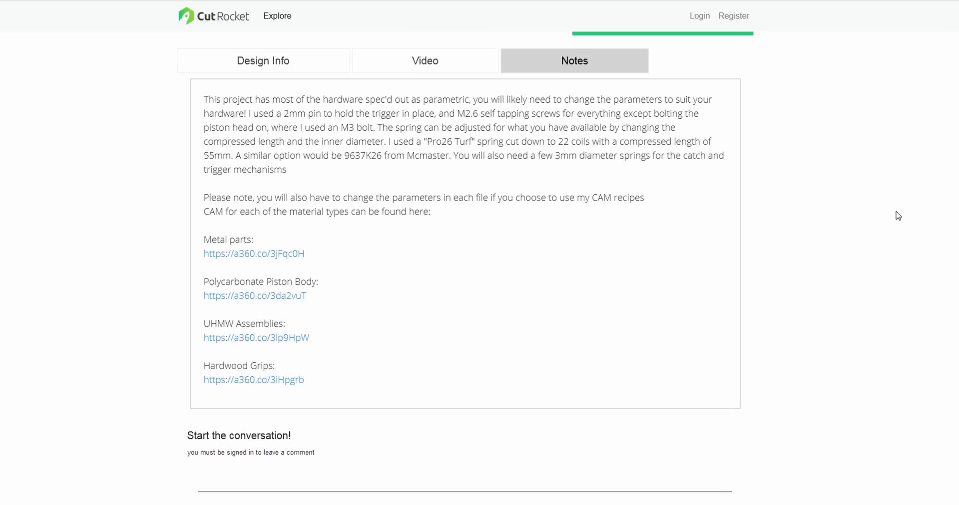
scroll(897, 216, "up", 6)
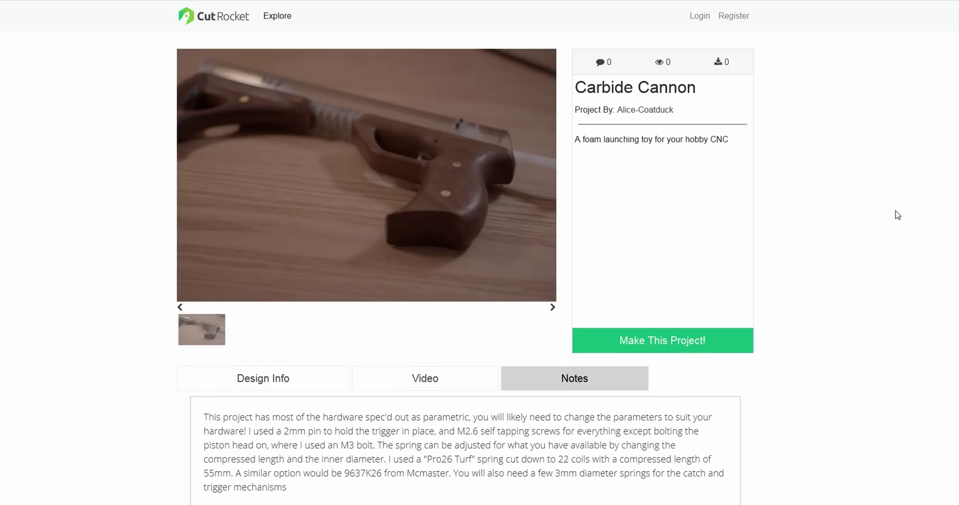